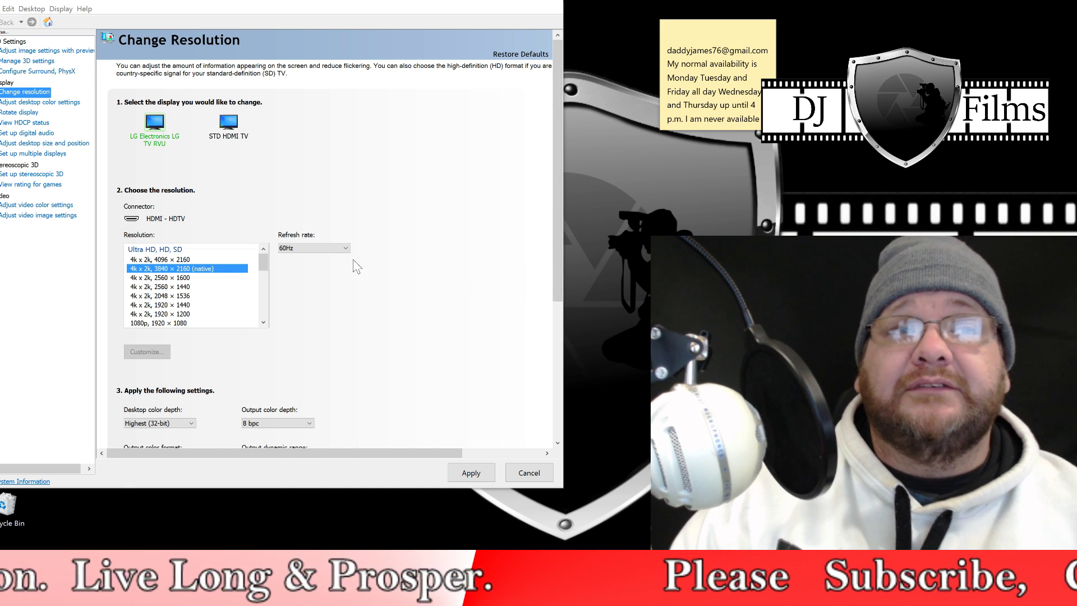
Keep the LG TV's refresh rate at 60Hz on native 3840×2160 and bring up the Win+X menu
left_click(340, 248)
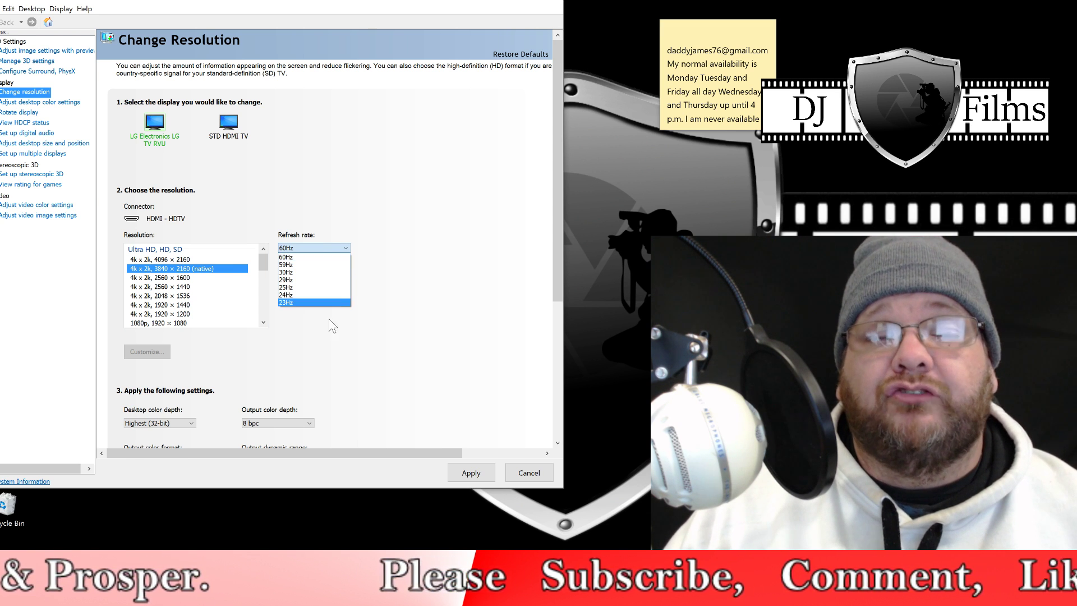
left_click(440, 229)
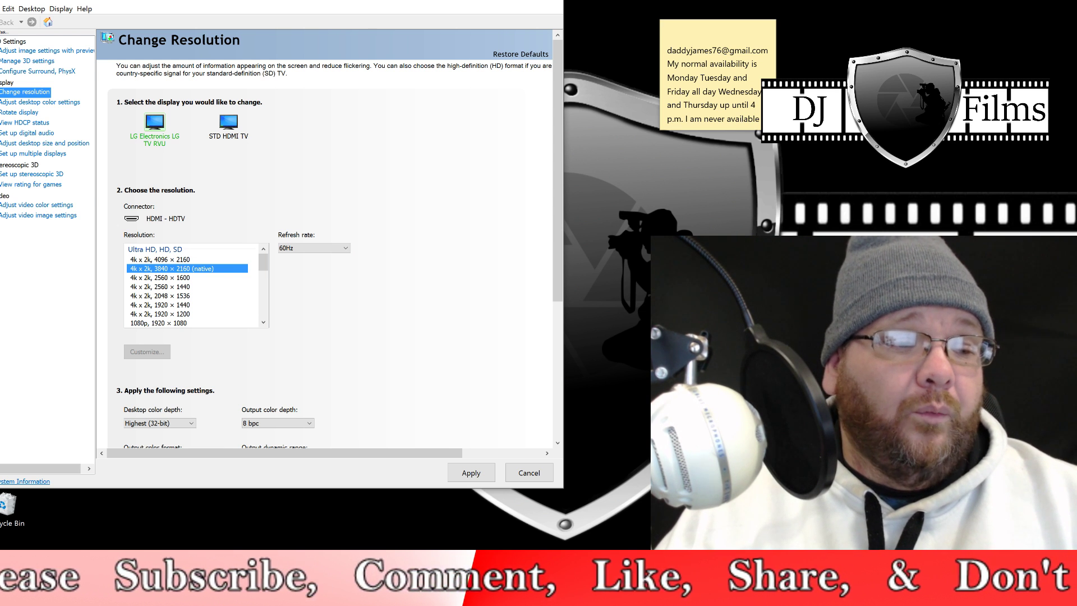
key("super+x")
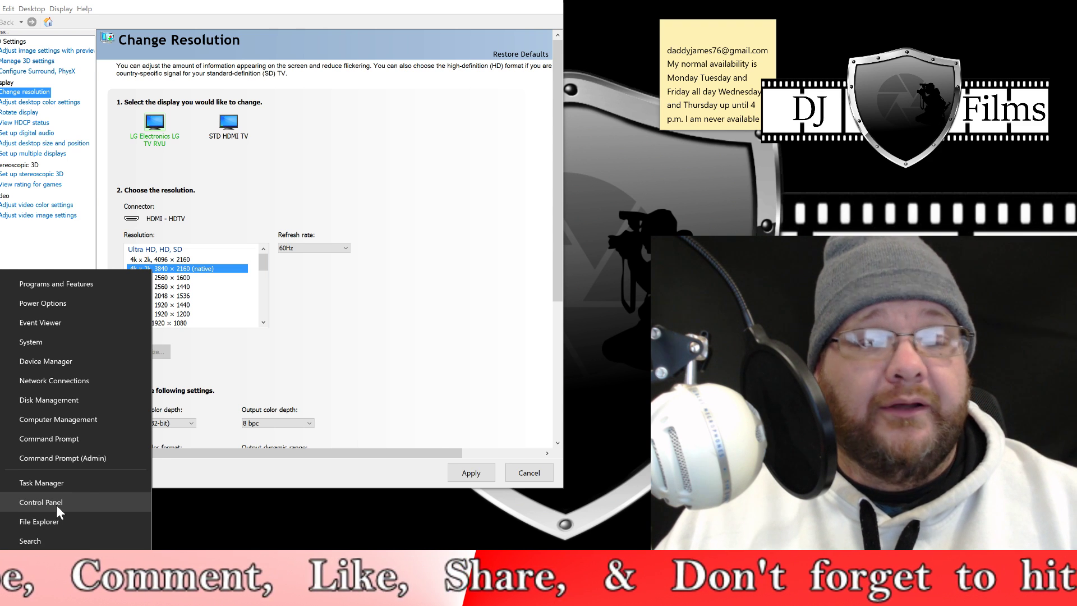
Open the Control Panel's Mouse Pointer Options beside the NVIDIA resolution page
left_click(85, 504)
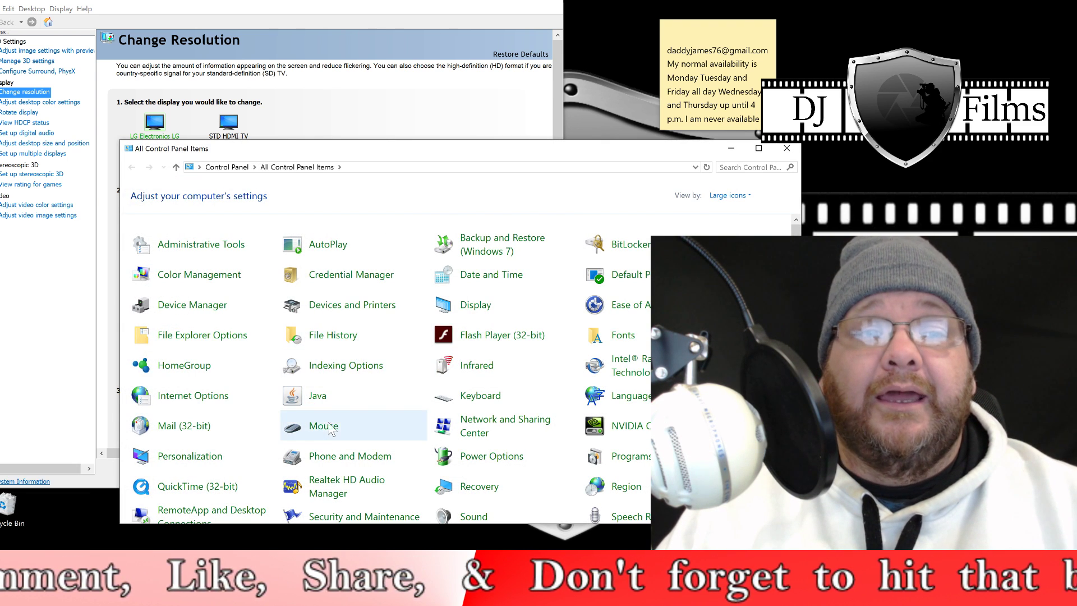
left_click(320, 423)
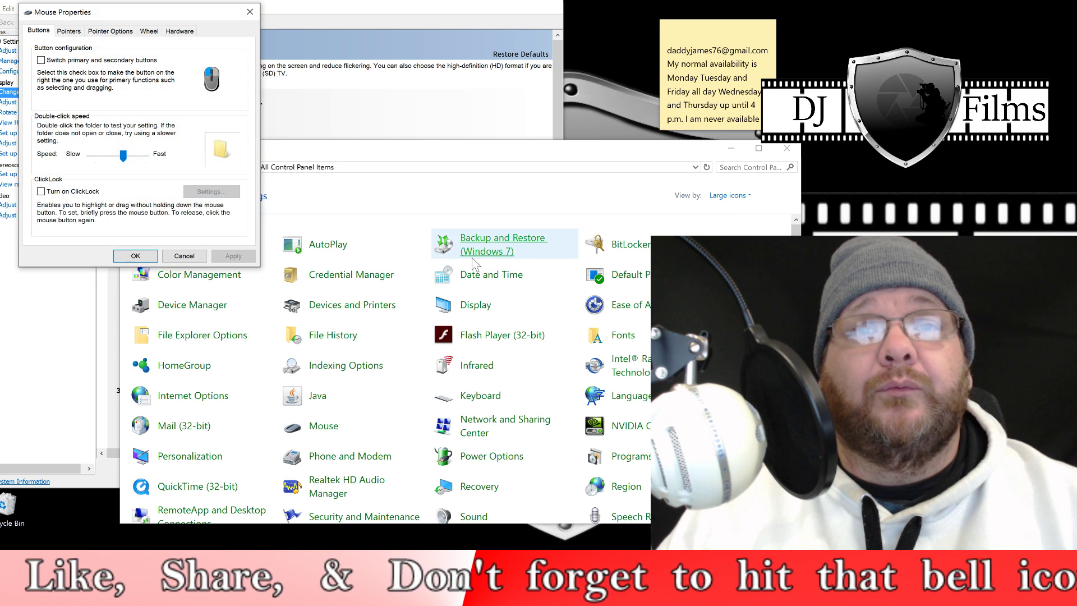
left_click_drag(147, 11, 314, 72)
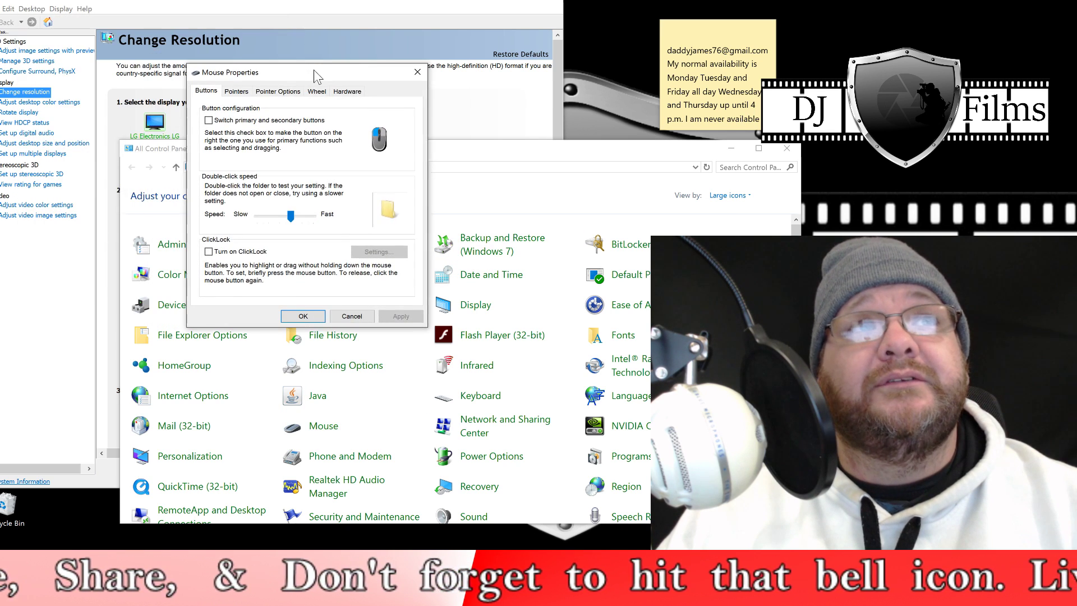
left_click(277, 91)
Try shorter pointer trails, then switch them off and cancel the mouse changes
left_click(235, 223)
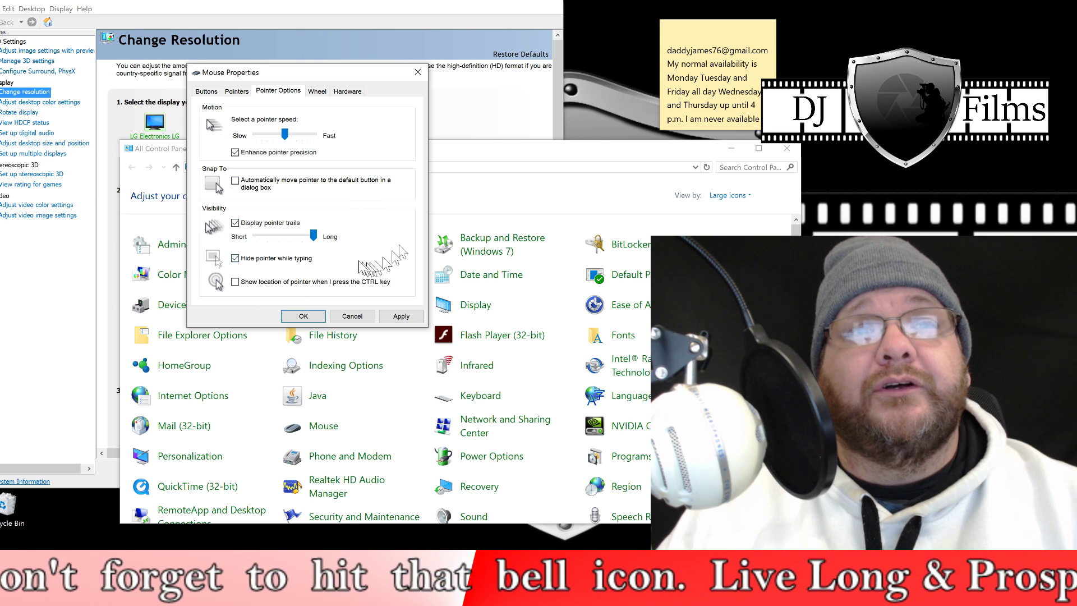
left_click_drag(313, 236, 257, 236)
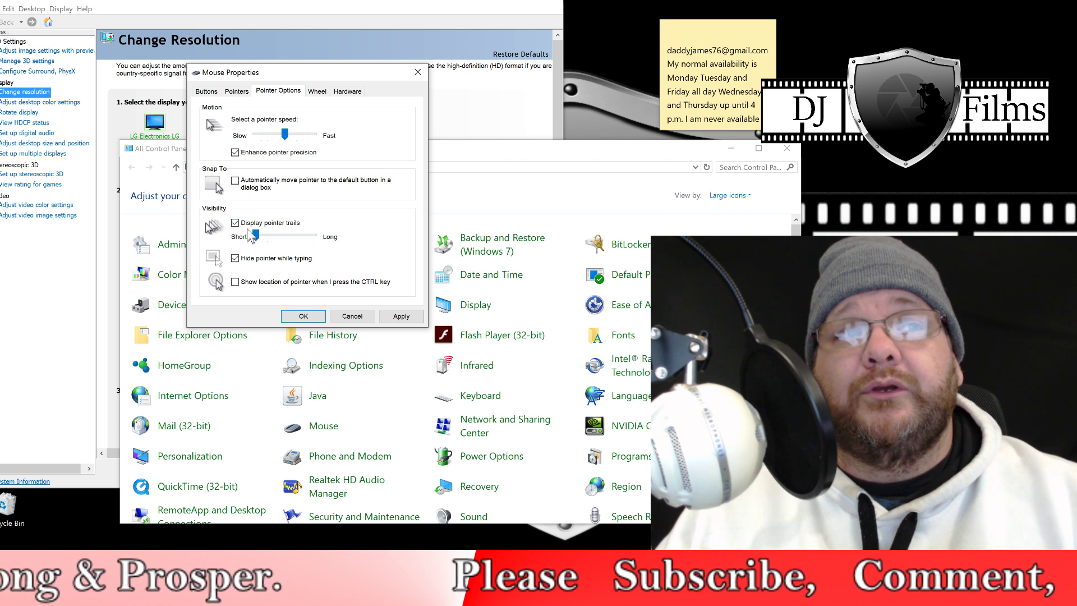
left_click(235, 222)
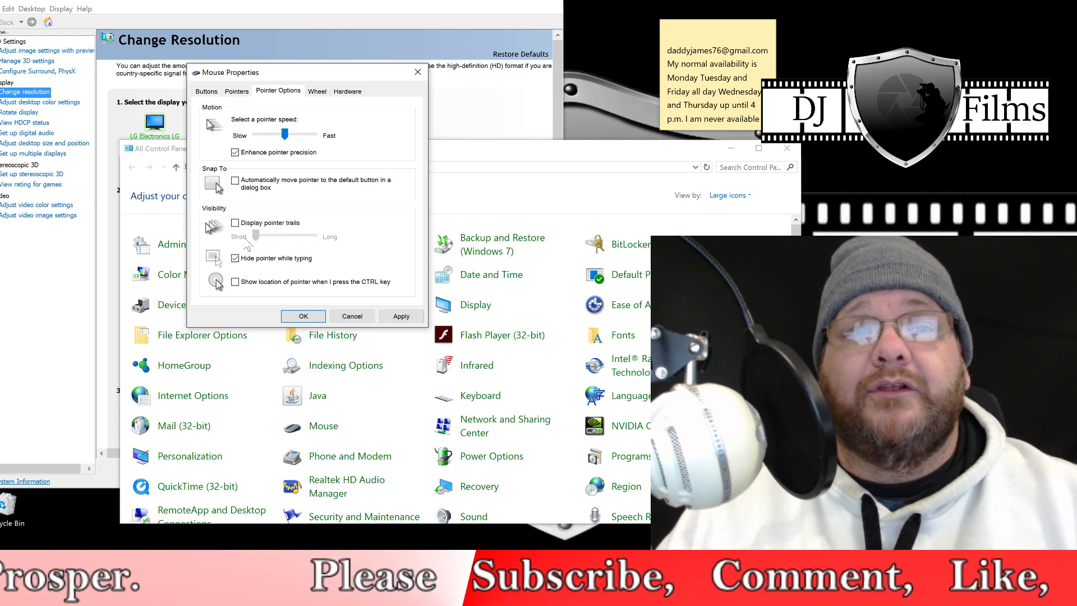
left_click(353, 317)
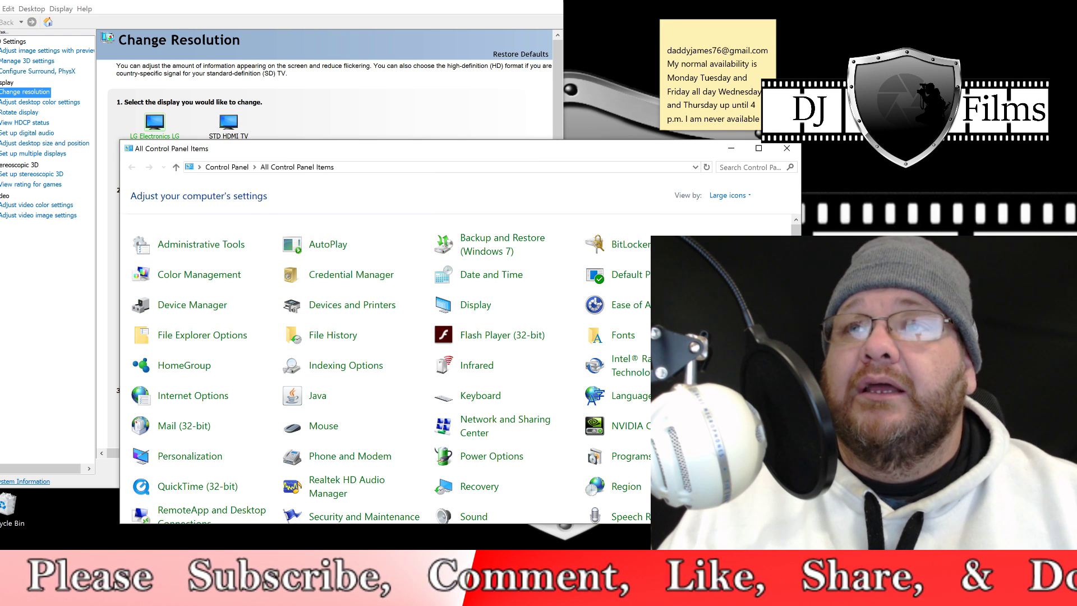
Close Control Panel and switch the TV to 1920×1080, then back to native 3840×2160
left_click(786, 151)
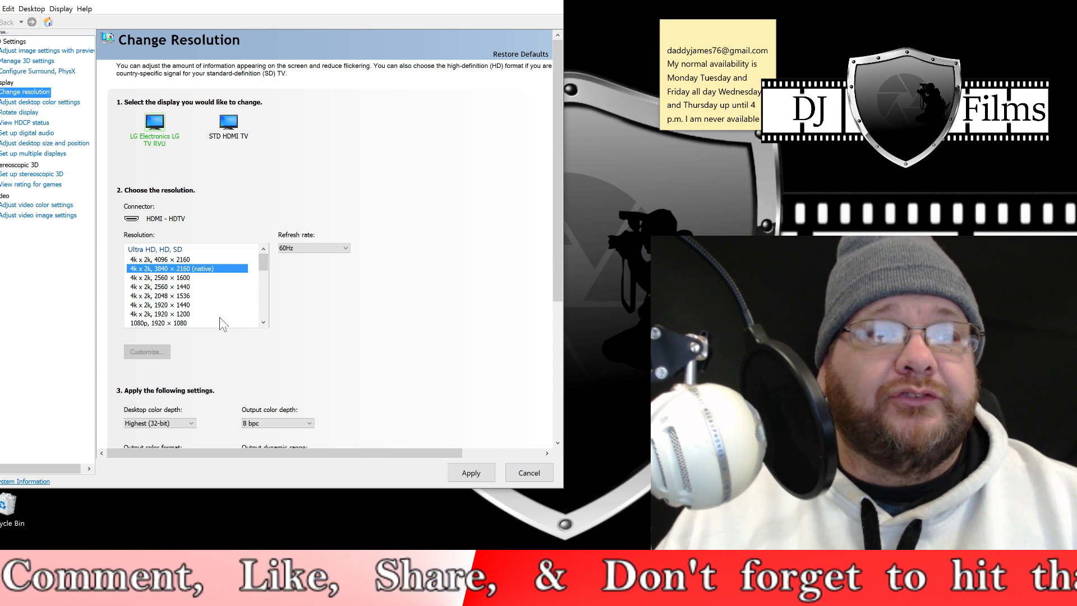
left_click(173, 324)
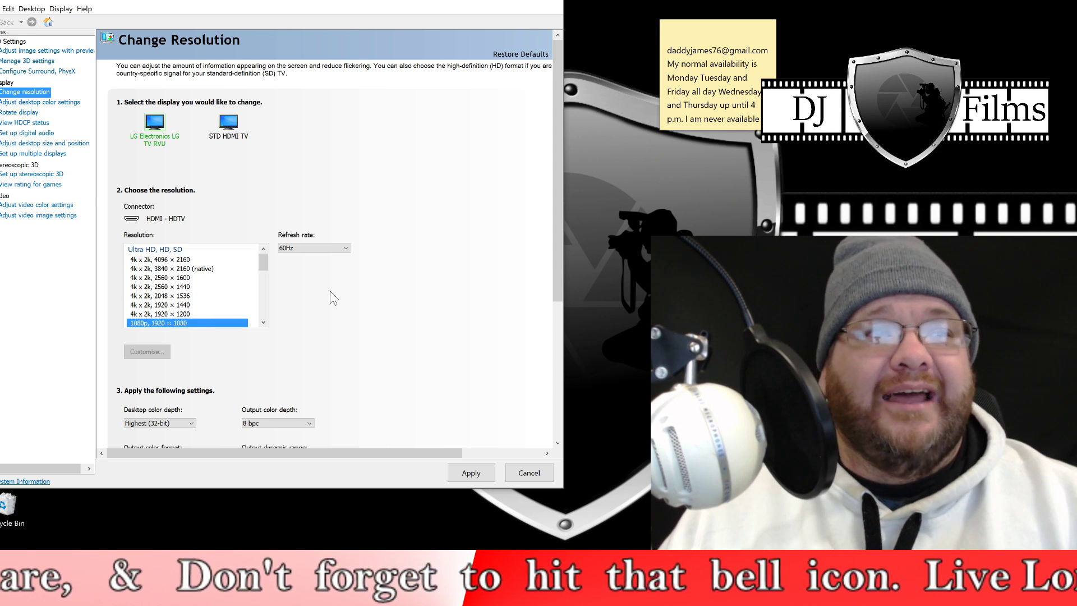
left_click(190, 268)
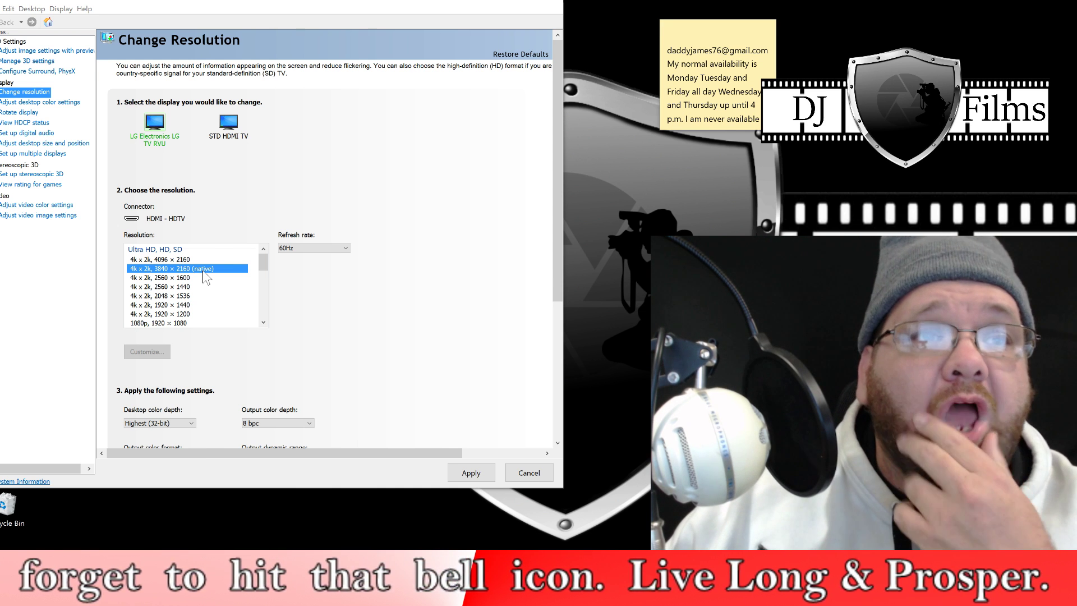
Leave the refresh rate at 60Hz and bring the 4K@60Hz forum thread forward in Chrome
left_click(340, 247)
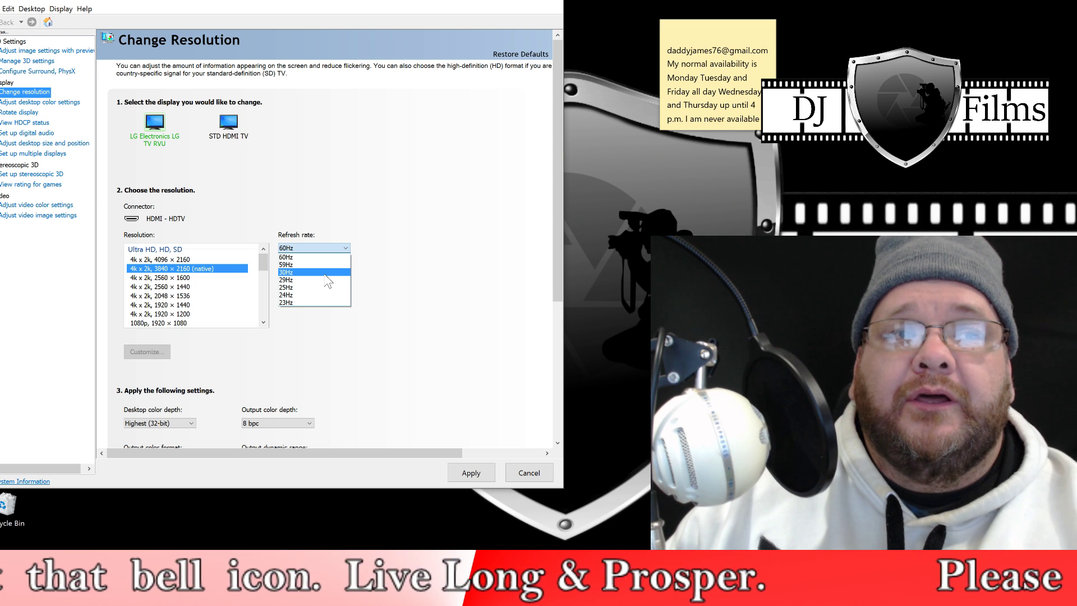
left_click(437, 282)
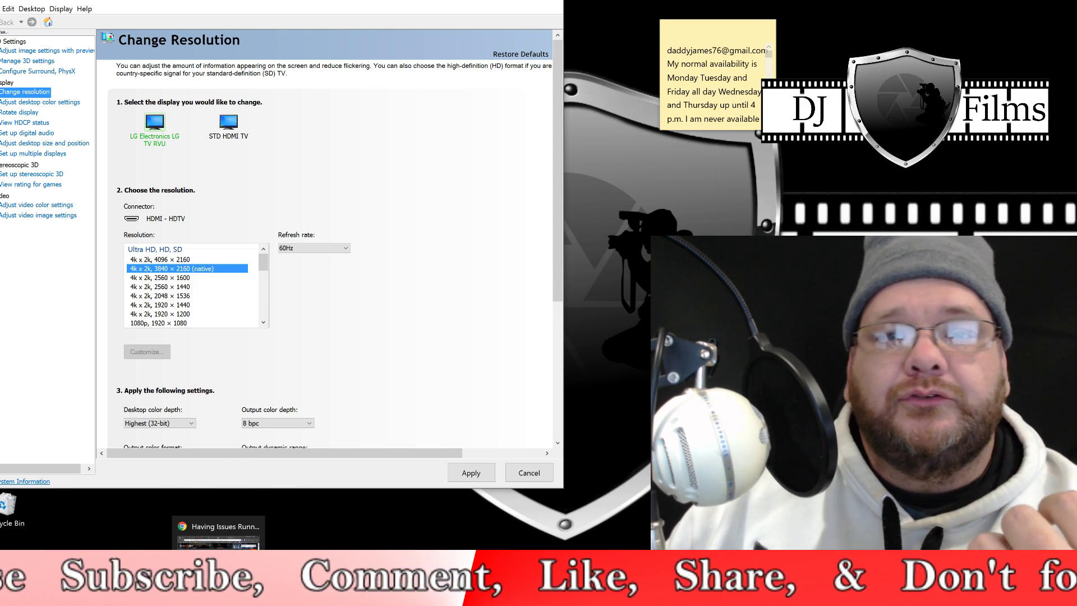
left_click(218, 534)
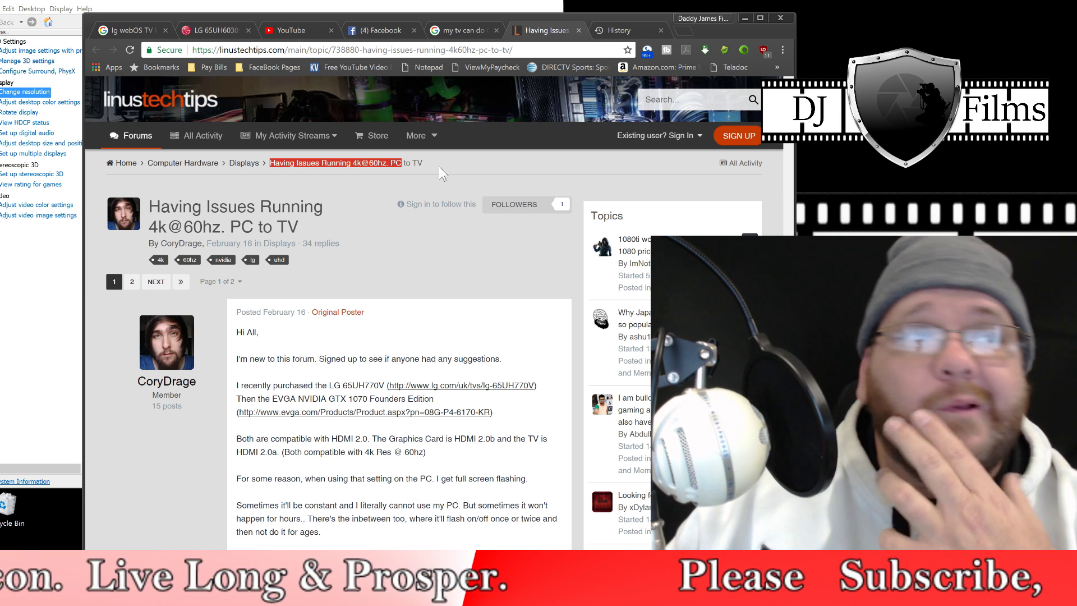
scroll(410, 265, "down", 2)
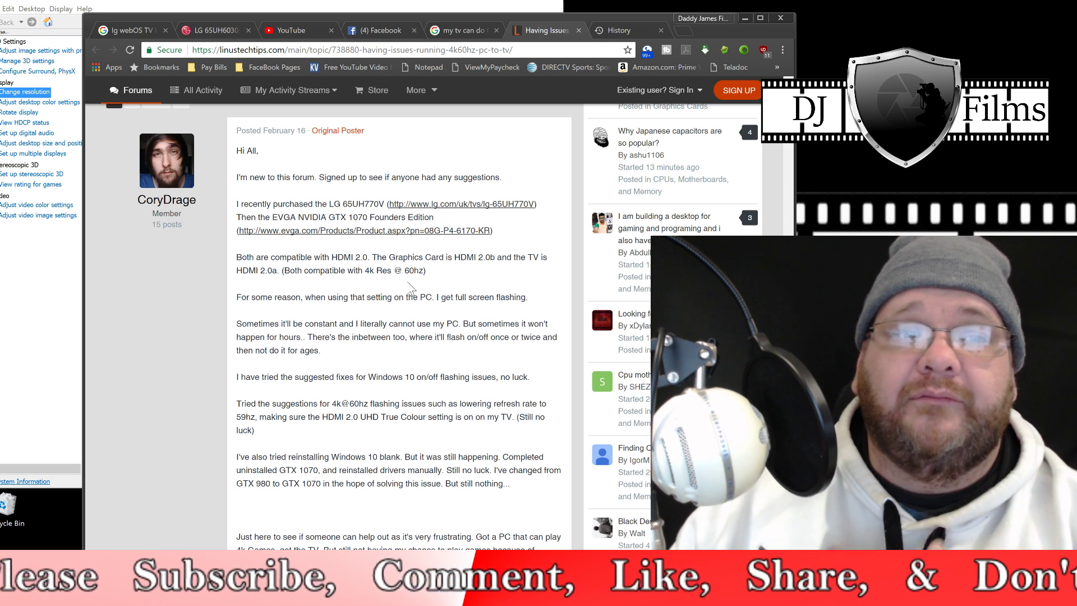
scroll(410, 287, "down", 3)
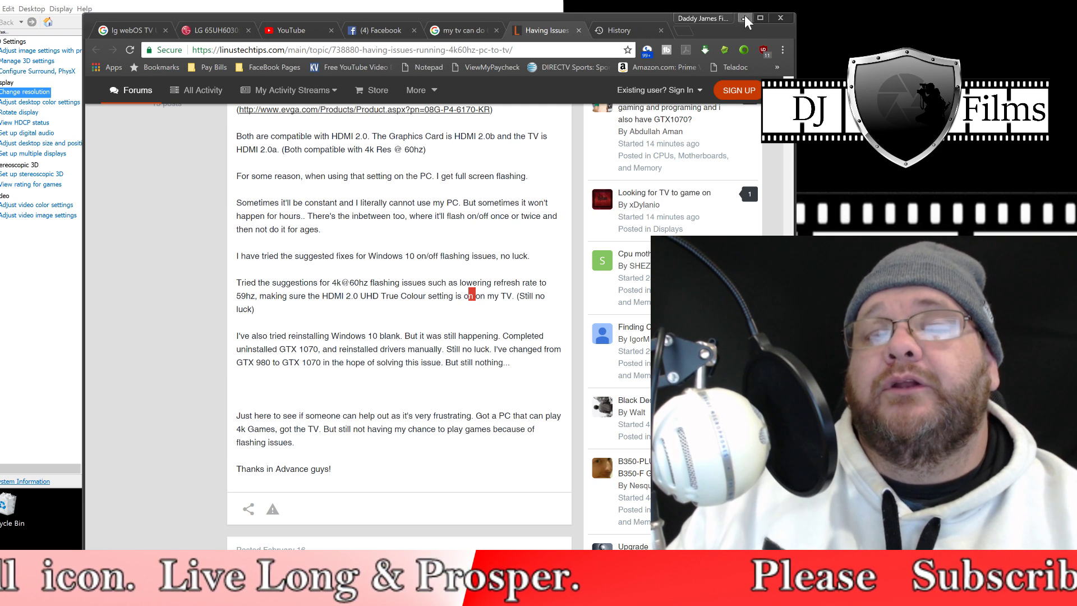
left_click(743, 18)
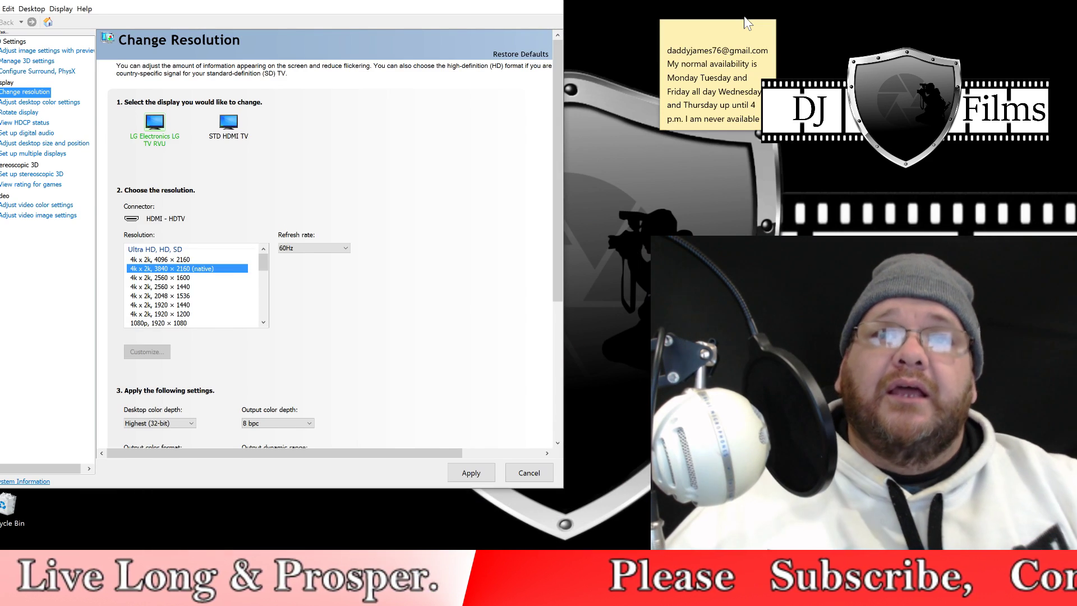